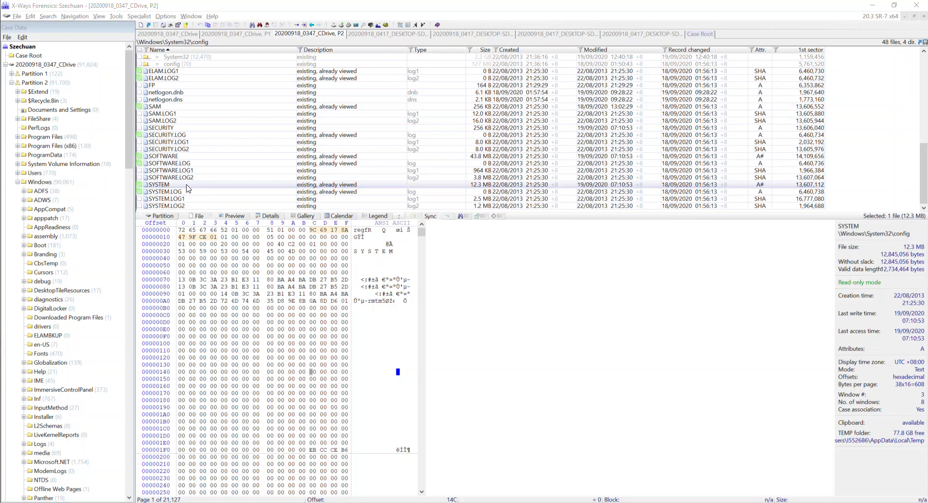
# - View the SYSTEM hive in the Registry Viewer, maximized with the values pane widened
pyautogui.rightClick(188, 187)
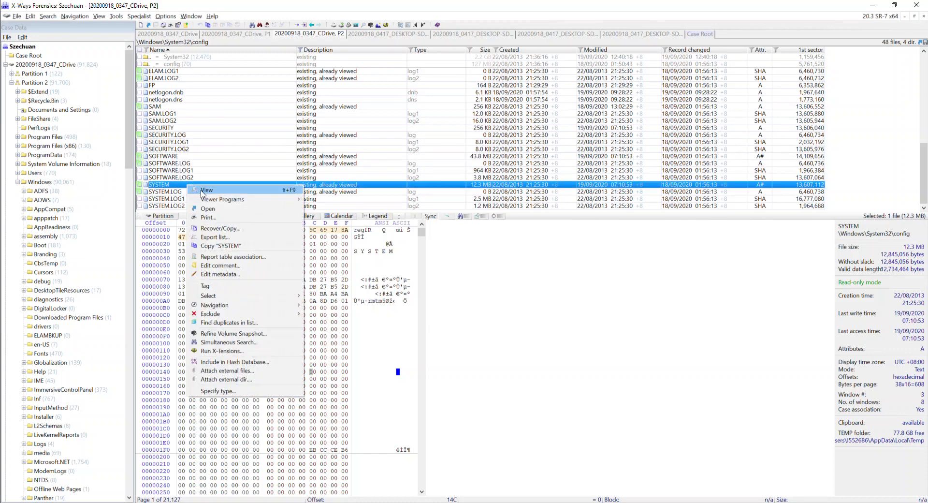
pyautogui.click(206, 190)
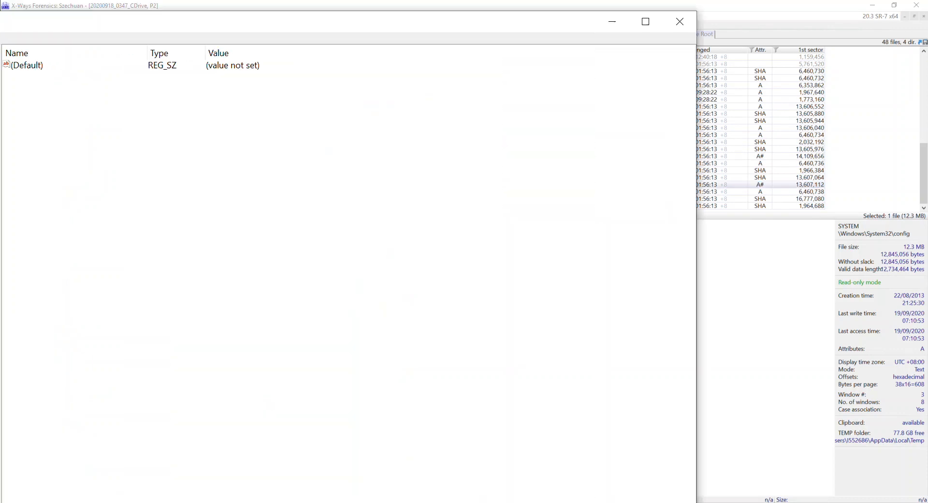
pyautogui.doubleClick(423, 52)
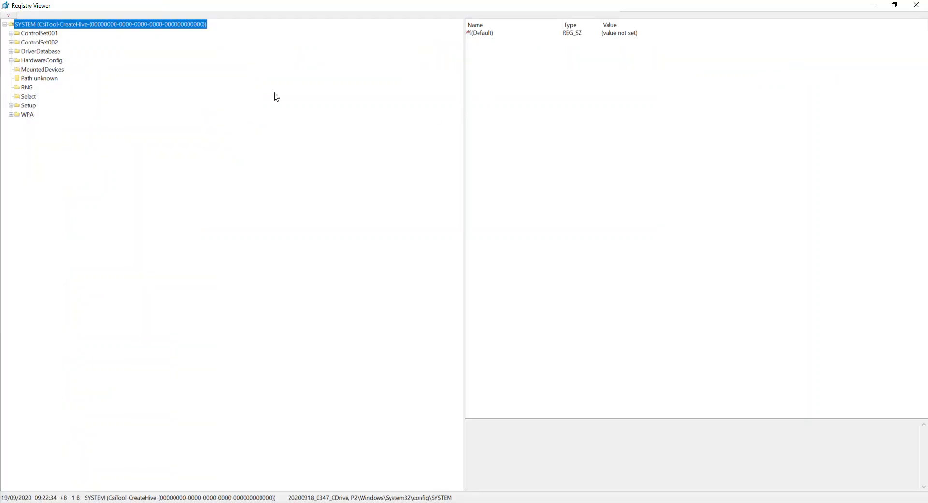
pyautogui.moveTo(464, 152); pyautogui.dragTo(215, 132)
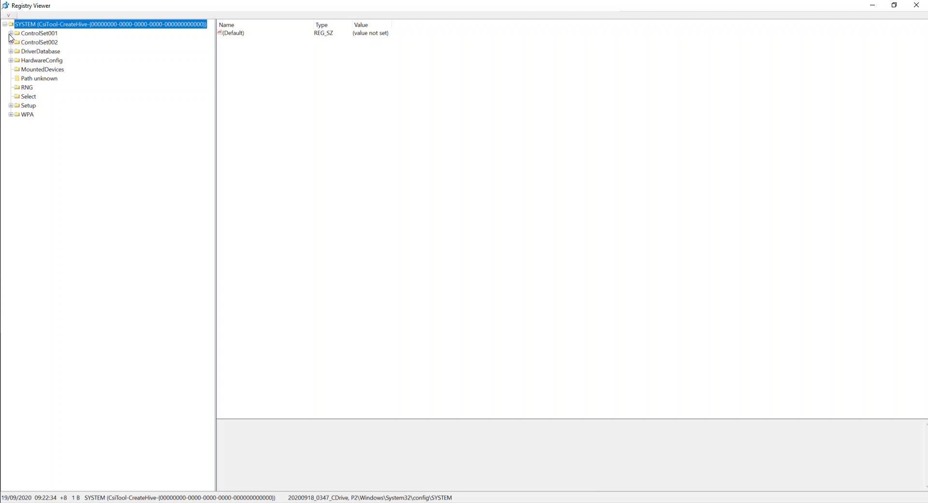
# - Expand ControlSet001 and select its Control key to list the Control subkeys
pyautogui.click(10, 34)
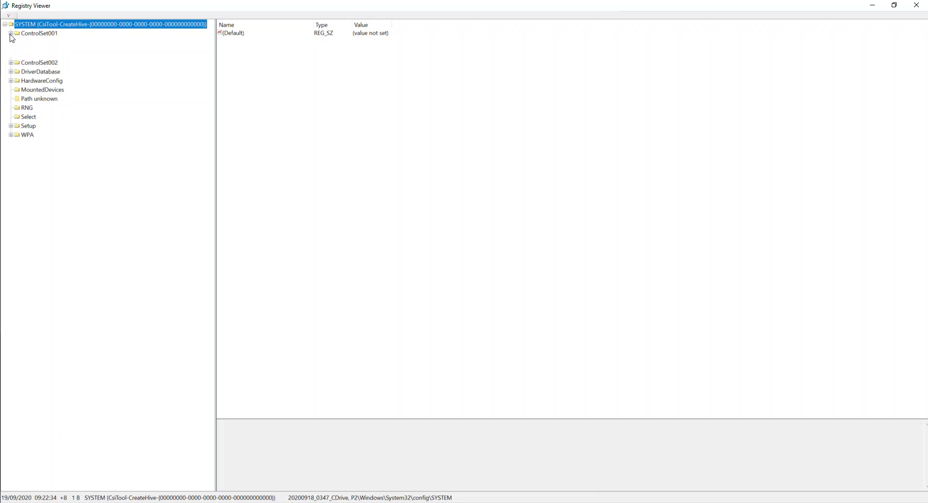
pyautogui.click(36, 34)
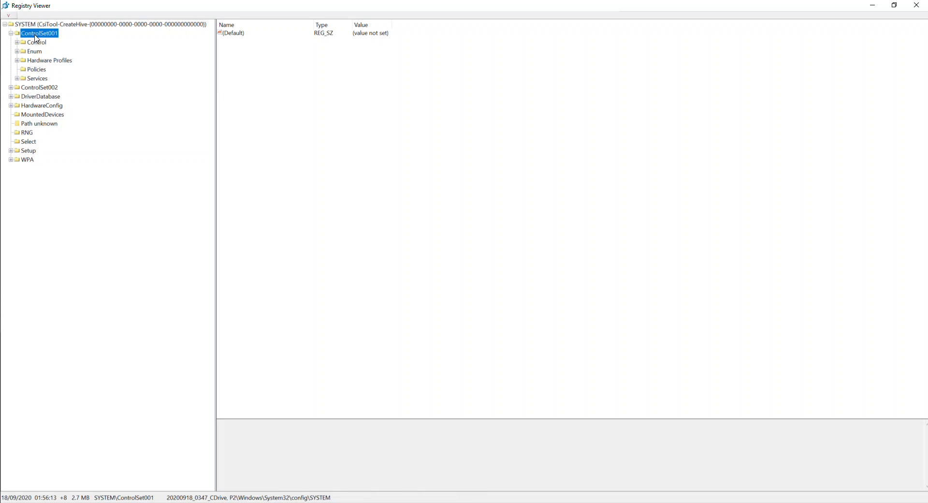
pyautogui.click(36, 42)
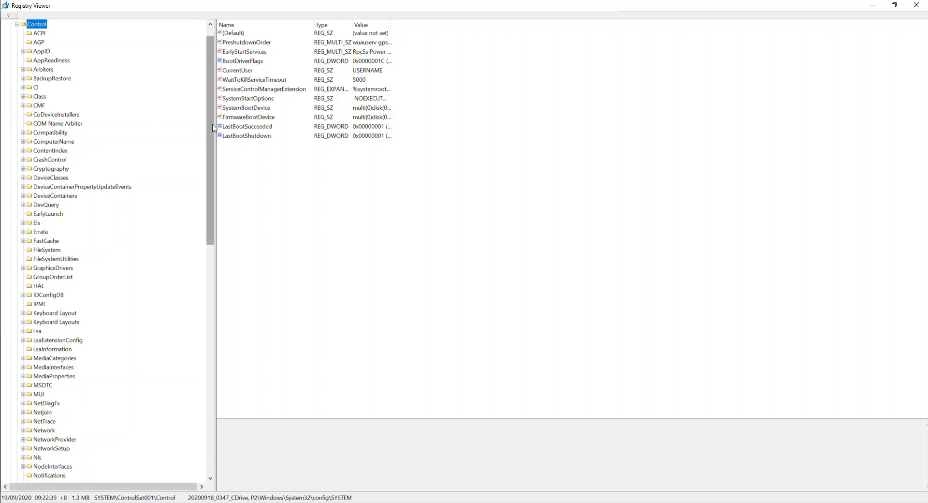
pyautogui.scroll(-1, 202, 129)
# - Select Control\ComputerName\ComputerName, revealing the value CITADEL-DC01 and its size details
pyautogui.click(53, 132)
pyautogui.click(24, 133)
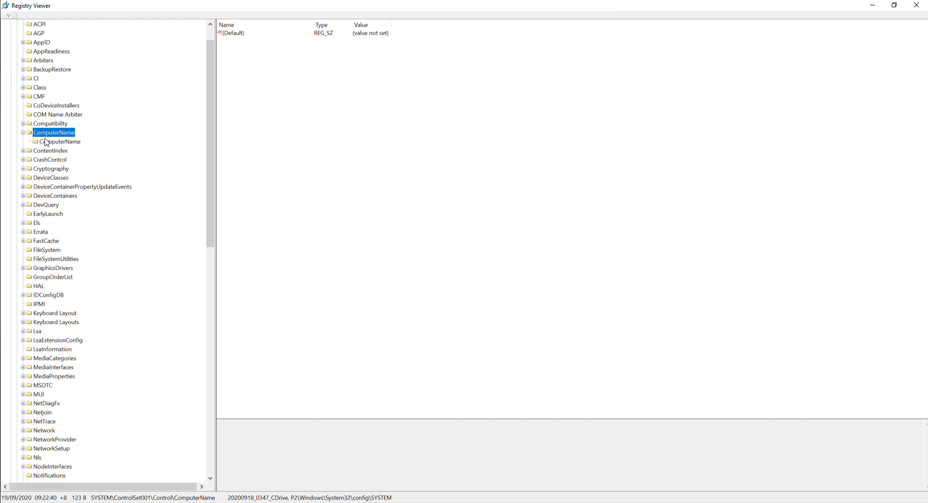
pyautogui.click(54, 141)
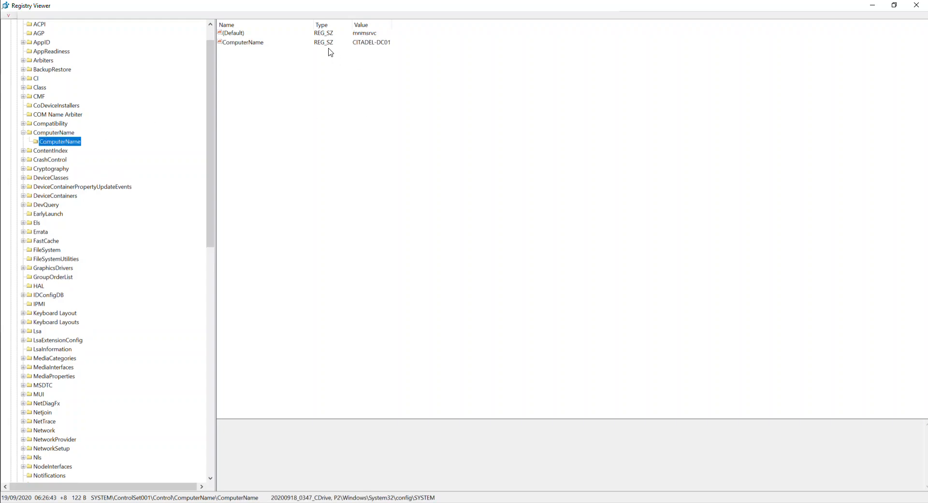
pyautogui.click(310, 45)
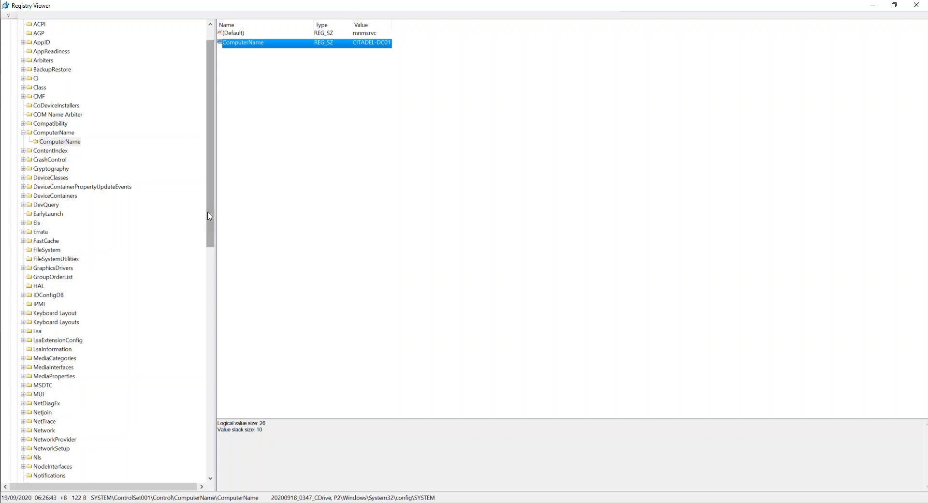
pyautogui.moveTo(210, 218); pyautogui.dragTo(199, 411)
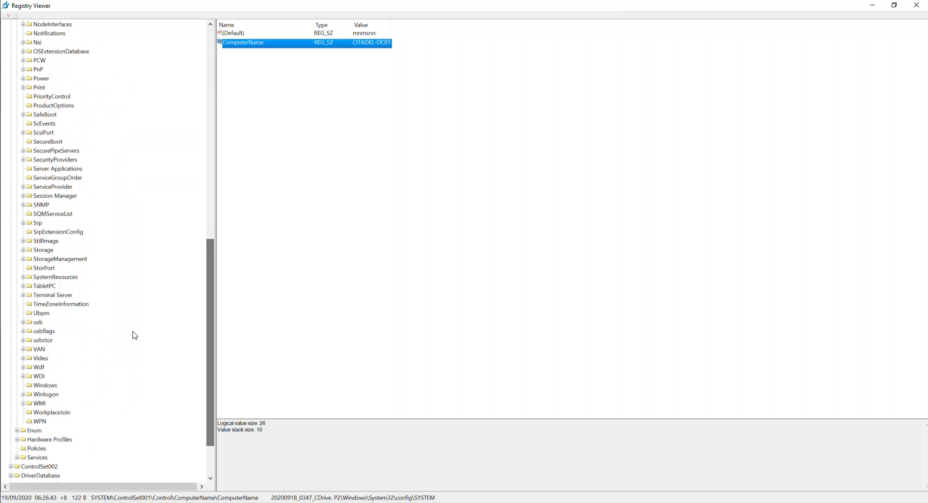
# - Select the Control\TimeZoneInformation key to list its values
pyautogui.click(61, 303)
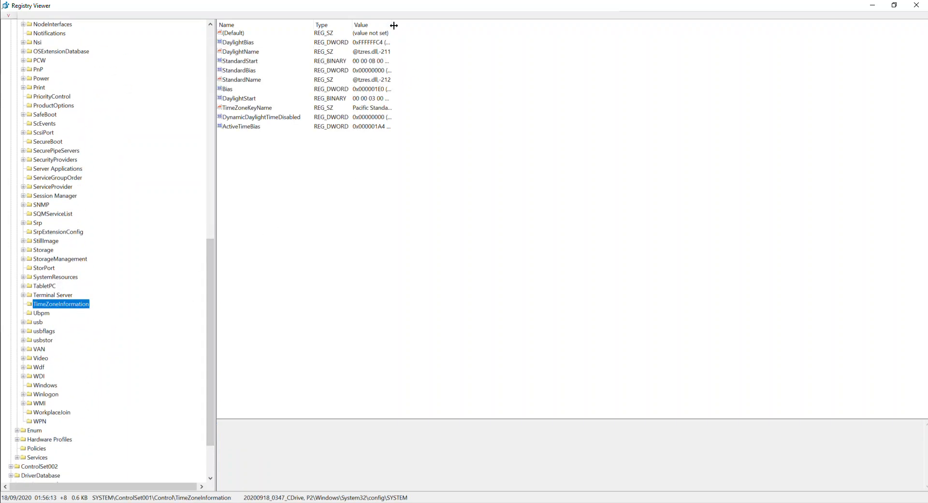
# - Widen the Value column and select TimeZoneKeyName, Pacific Standard Time
pyautogui.moveTo(393, 25); pyautogui.dragTo(533, 30)
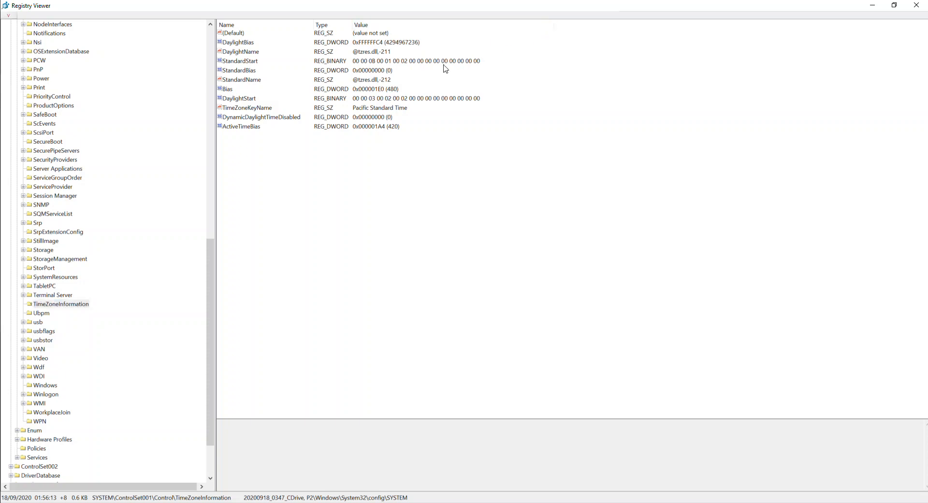
pyautogui.click(245, 109)
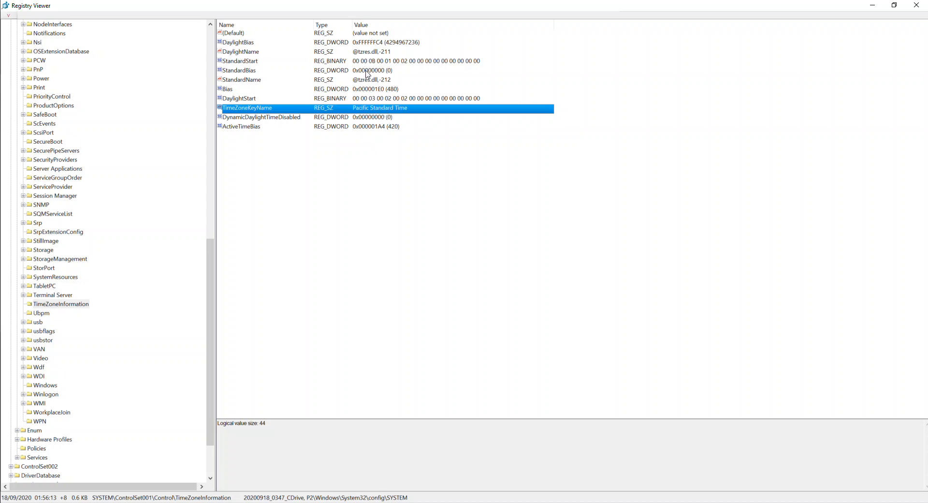
# - Check DaylightStart's 16-byte size, then reselect TimeZoneKeyName showing logical size 44
pyautogui.click(353, 99)
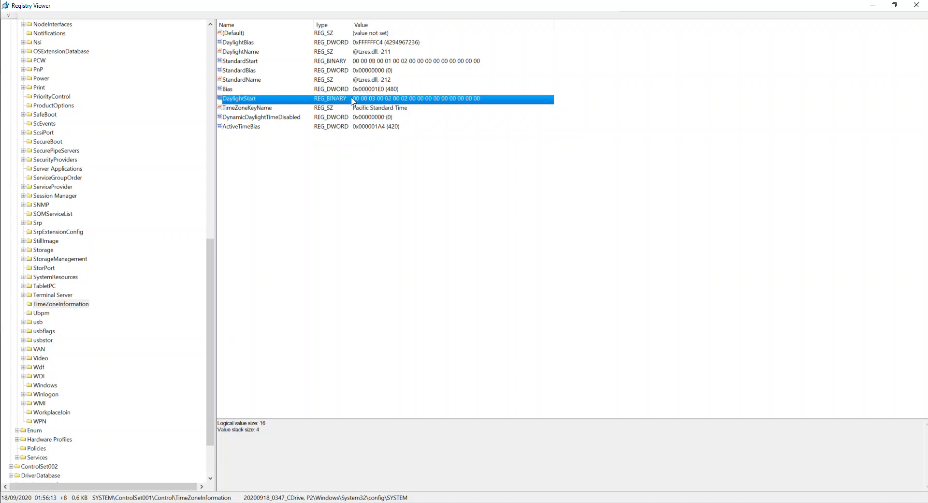
pyautogui.press('Up')
pyautogui.press('Down')
pyautogui.click(332, 108)
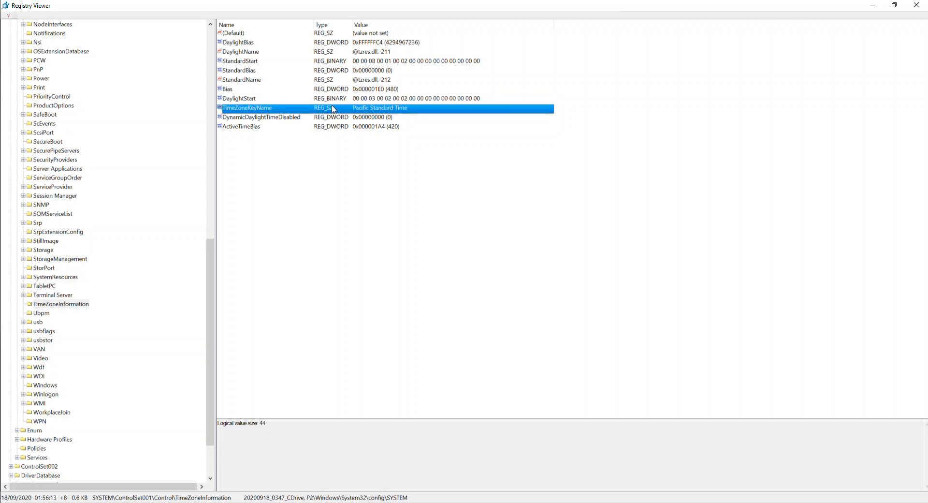